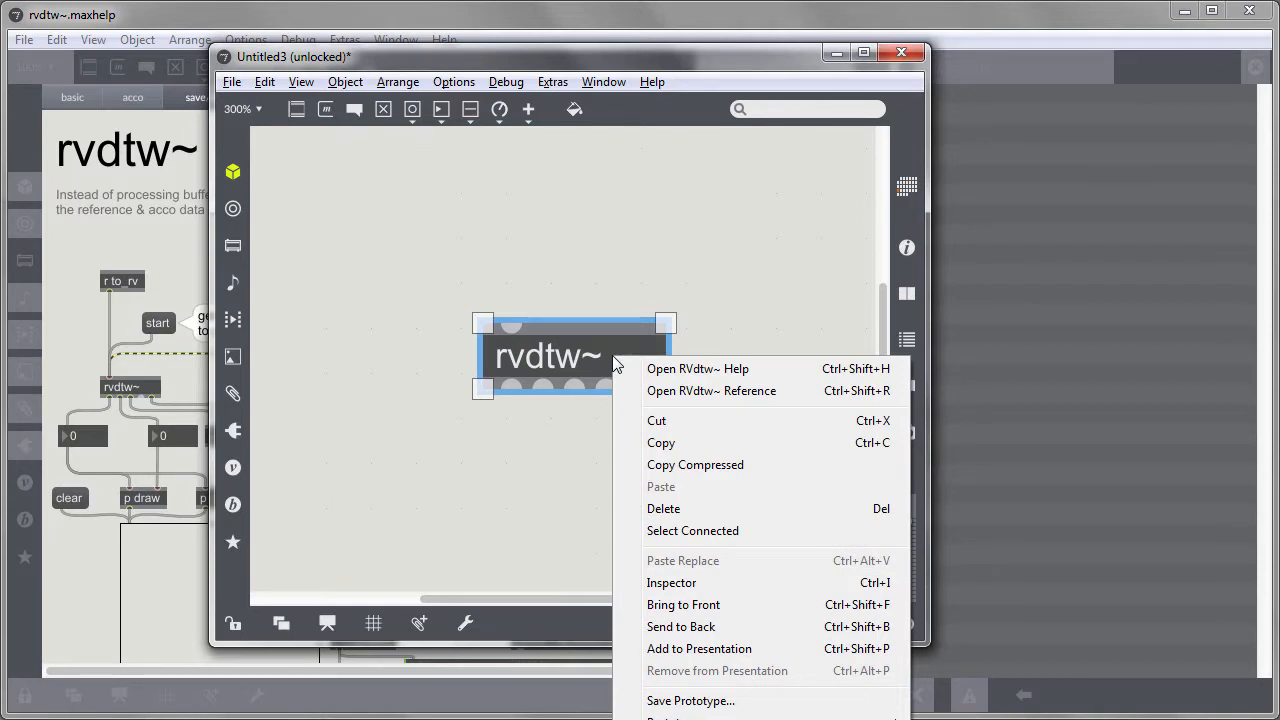
Open the rvdtw~ help patch from the object's context menu and minimize the untitled patcher window
left_click(758, 370)
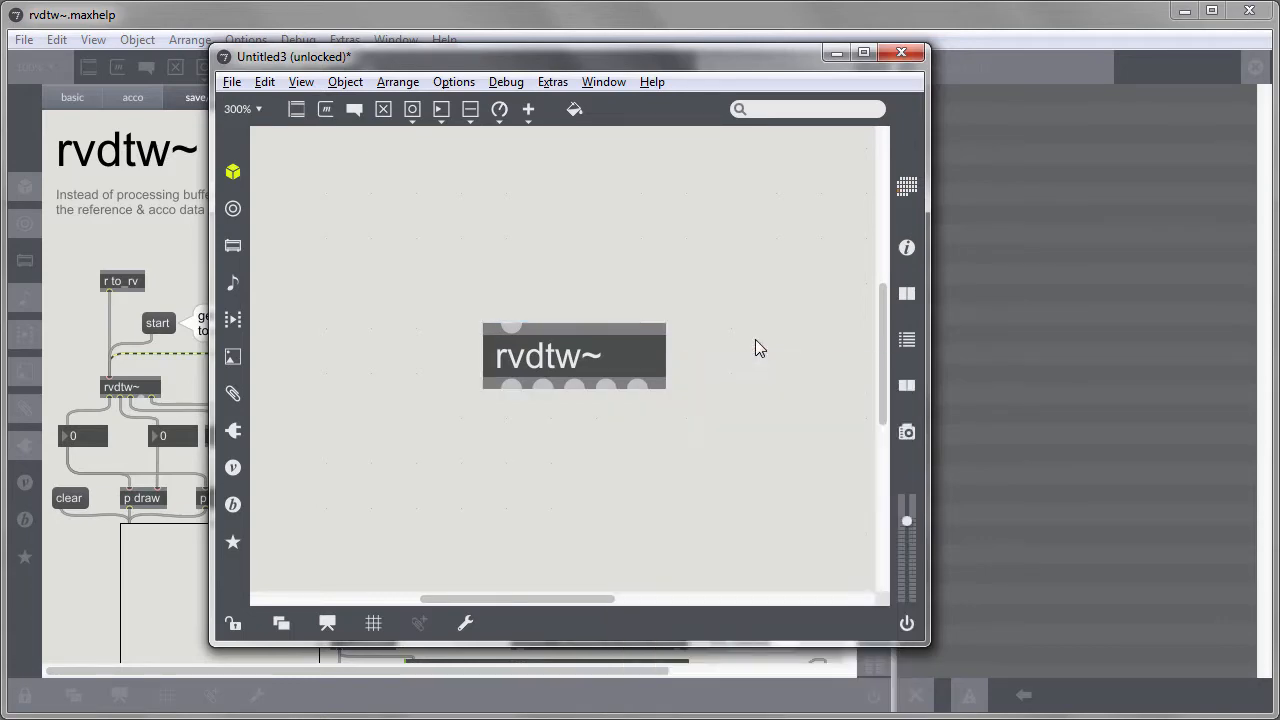
left_click(836, 52)
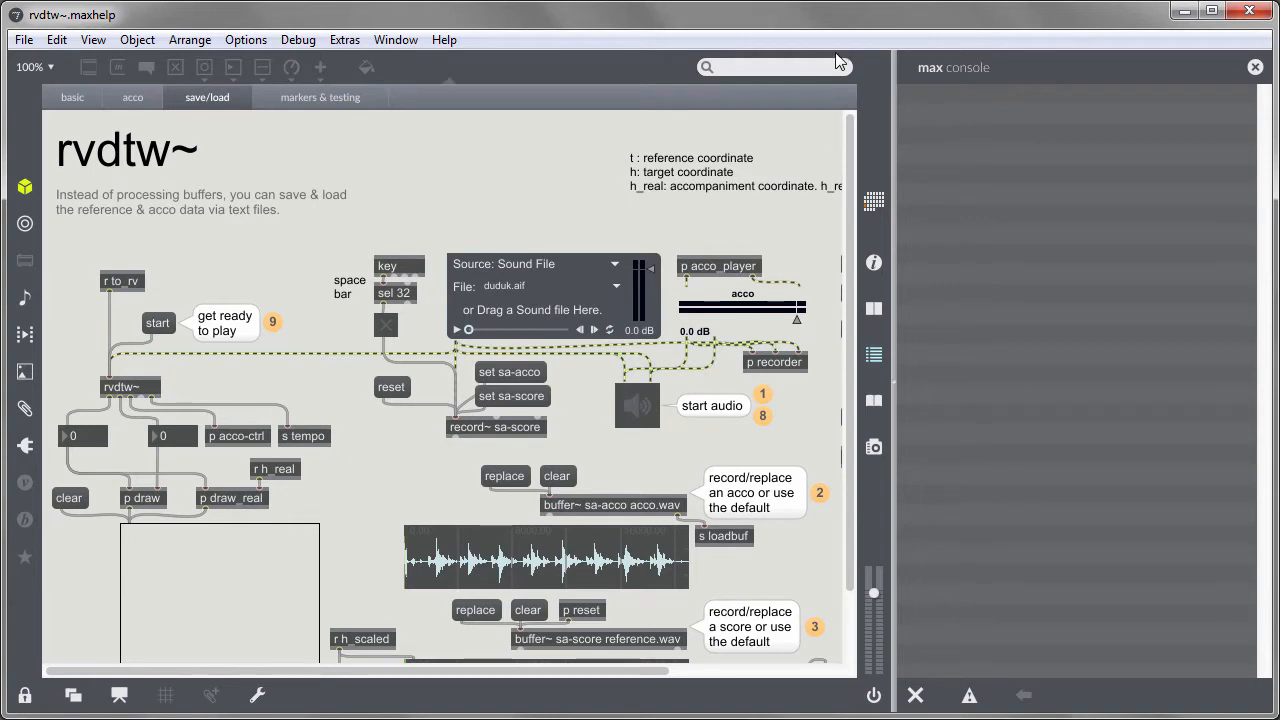
Turn audio on and switch the audio source to ADC (input)
left_click(640, 415)
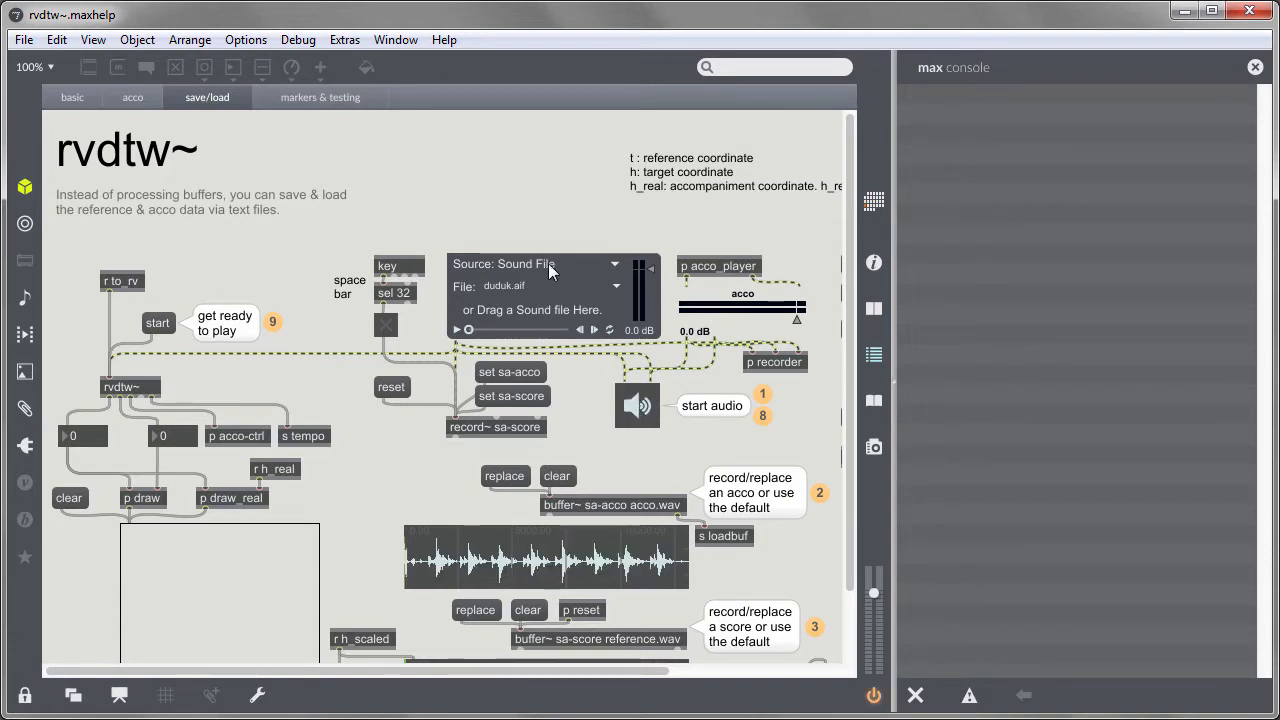
left_click(548, 263)
left_click(547, 333)
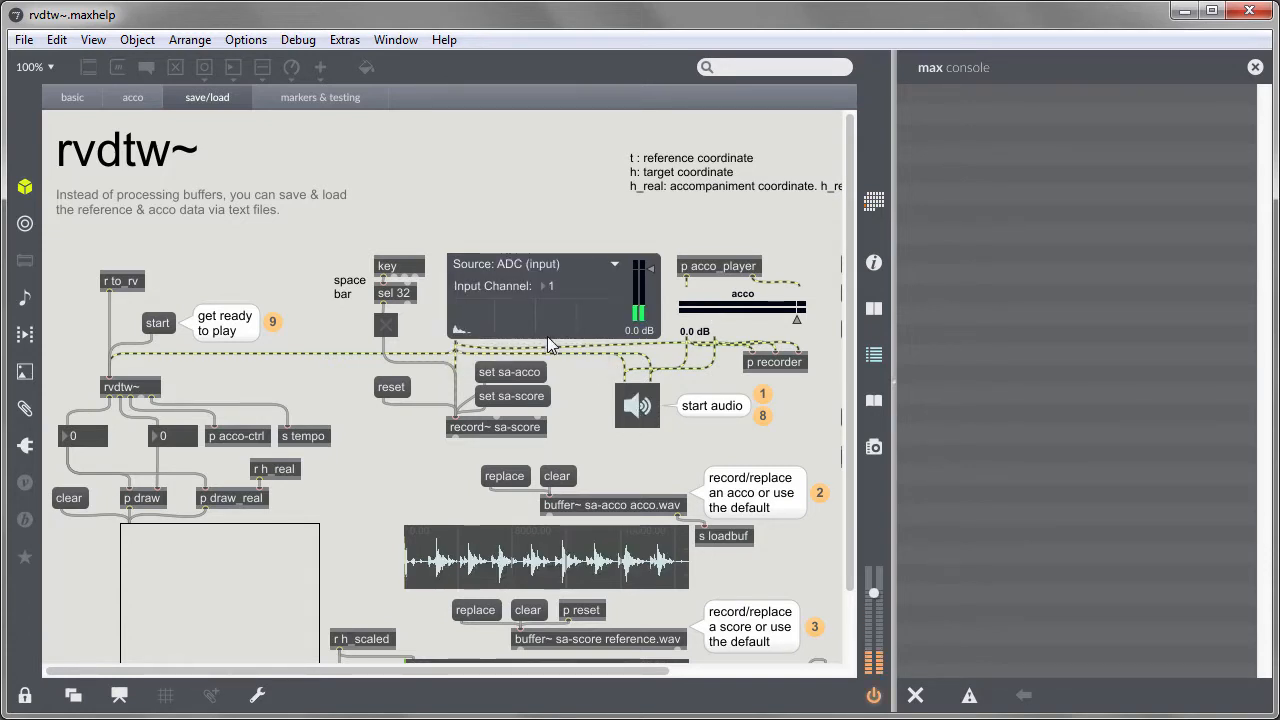
Replace the acco buffer with the accomp sound file from the _tempo-test folder
left_click(512, 479)
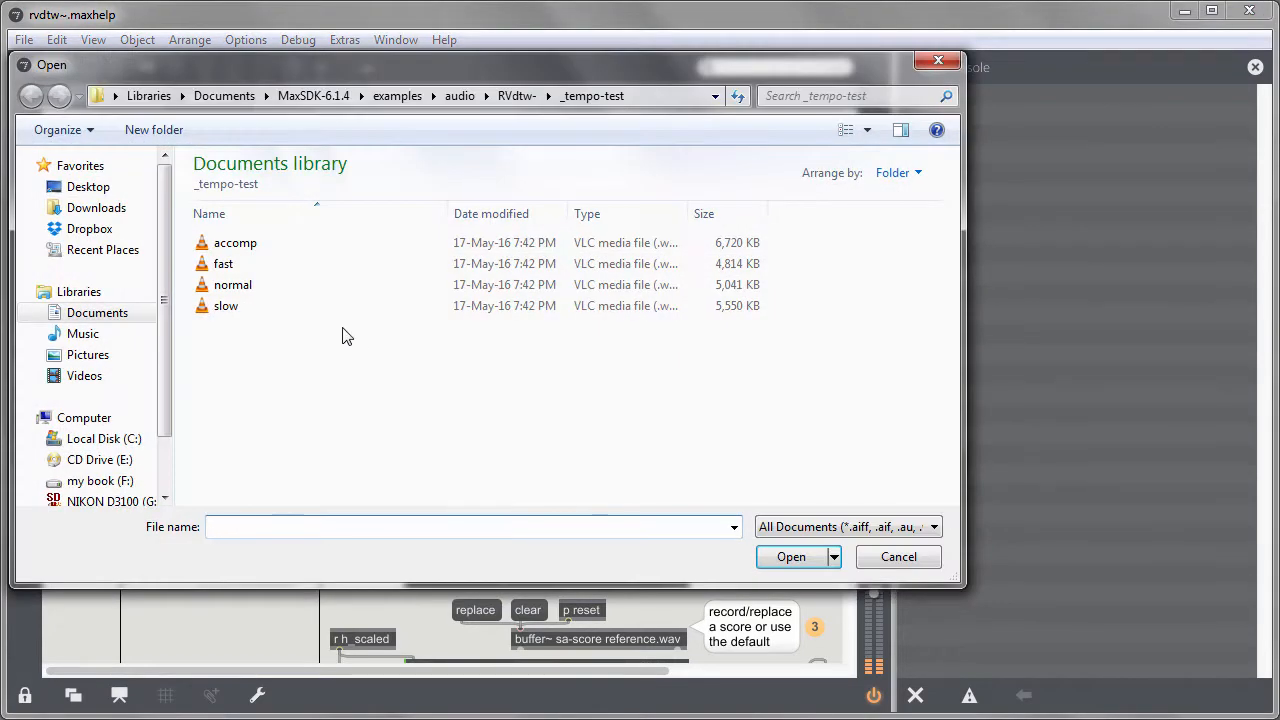
double_click(300, 244)
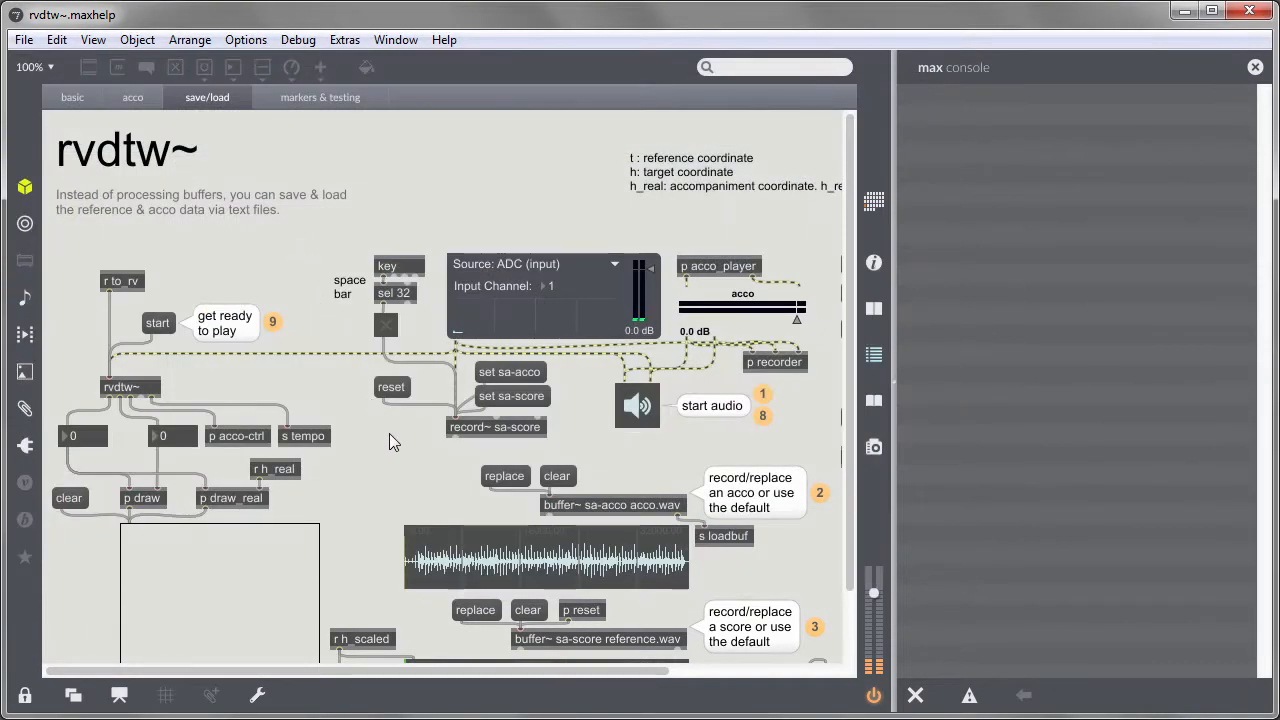
Record a live reference score into the sa-score buffer using the space bar record toggle
scroll(390, 440, "down", 2)
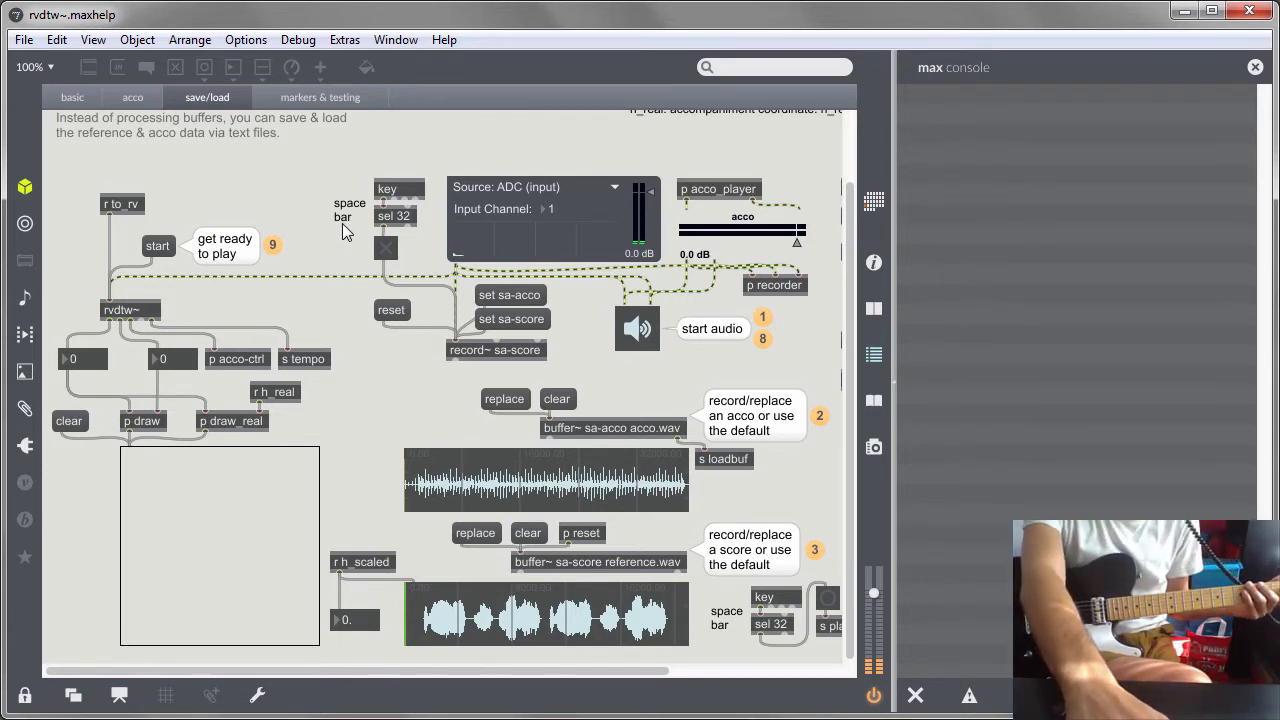
key("space")
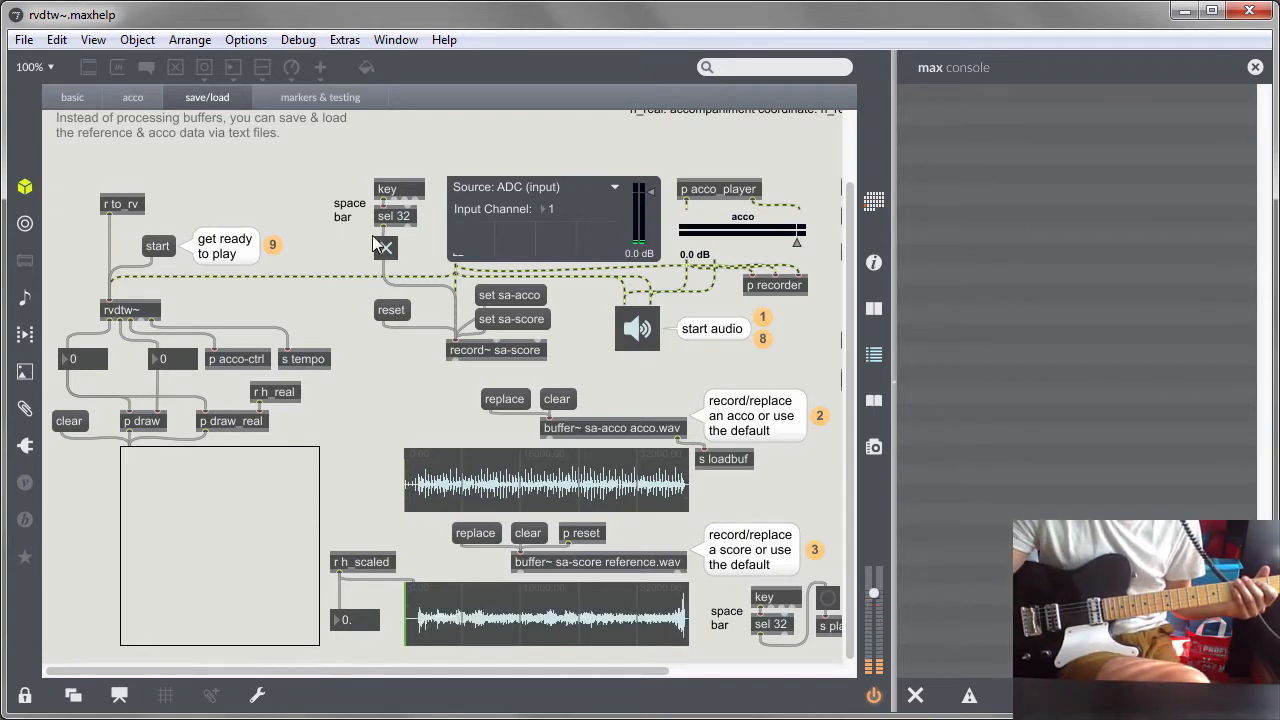
left_click(386, 247)
Load the acco and then the score into rvdtw~ from their buffers
left_click_drag(477, 672, 716, 672)
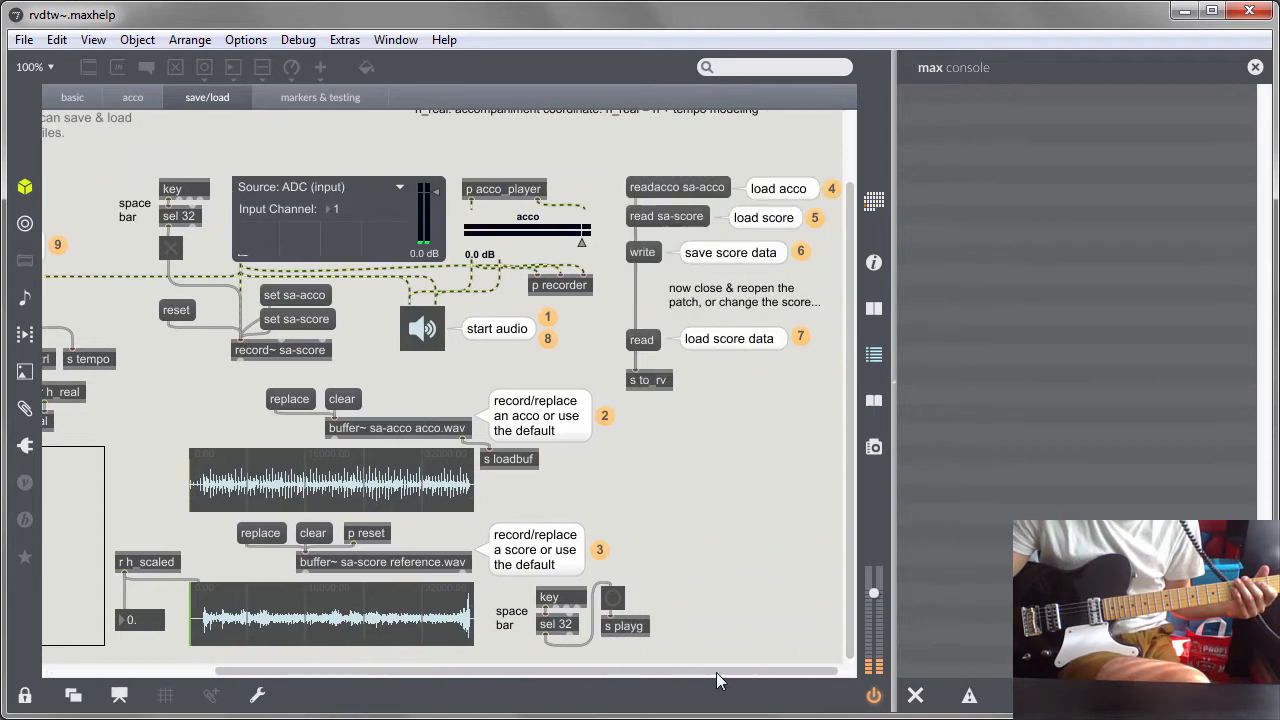
left_click(678, 189)
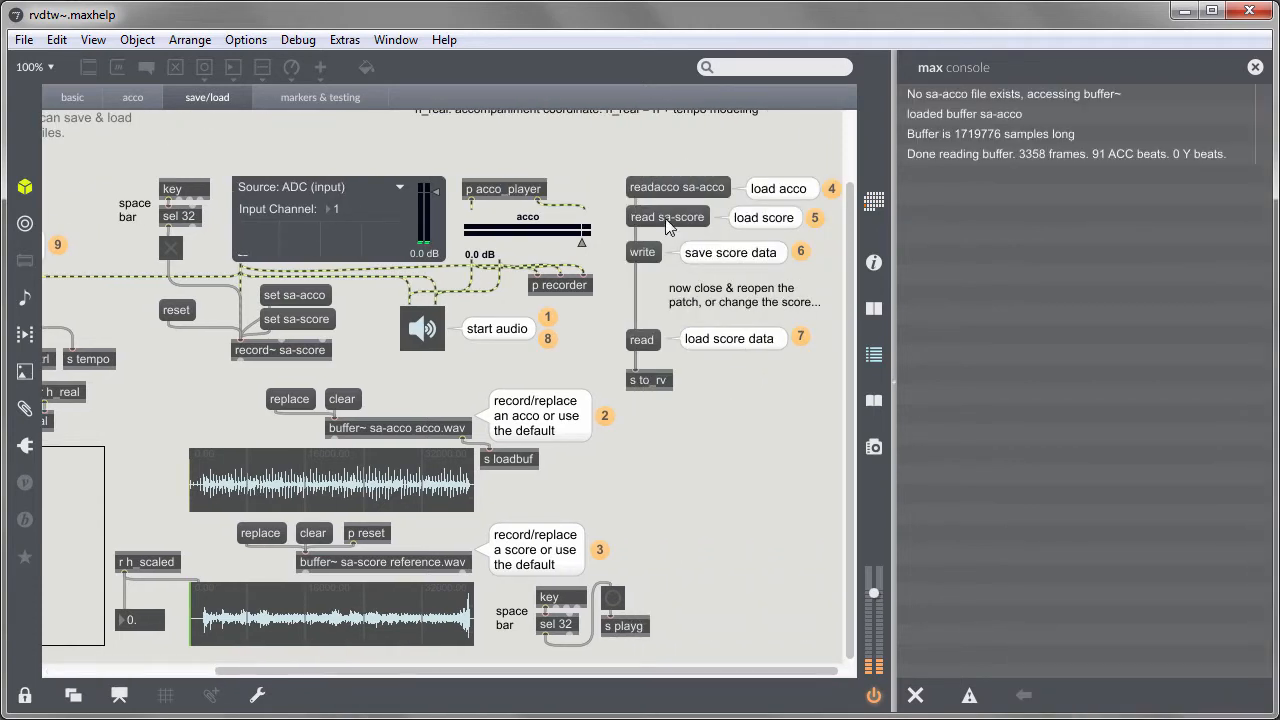
left_click(665, 218)
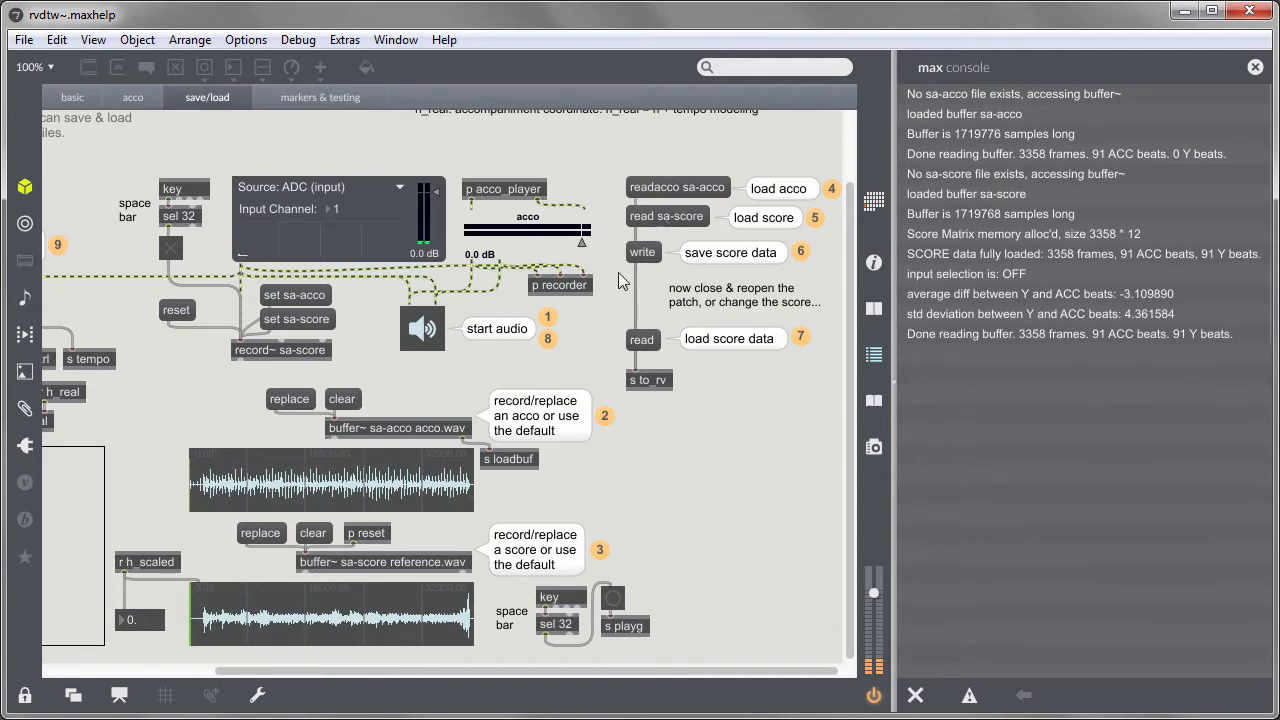
Save the score data as a text file named score3
left_click(644, 258)
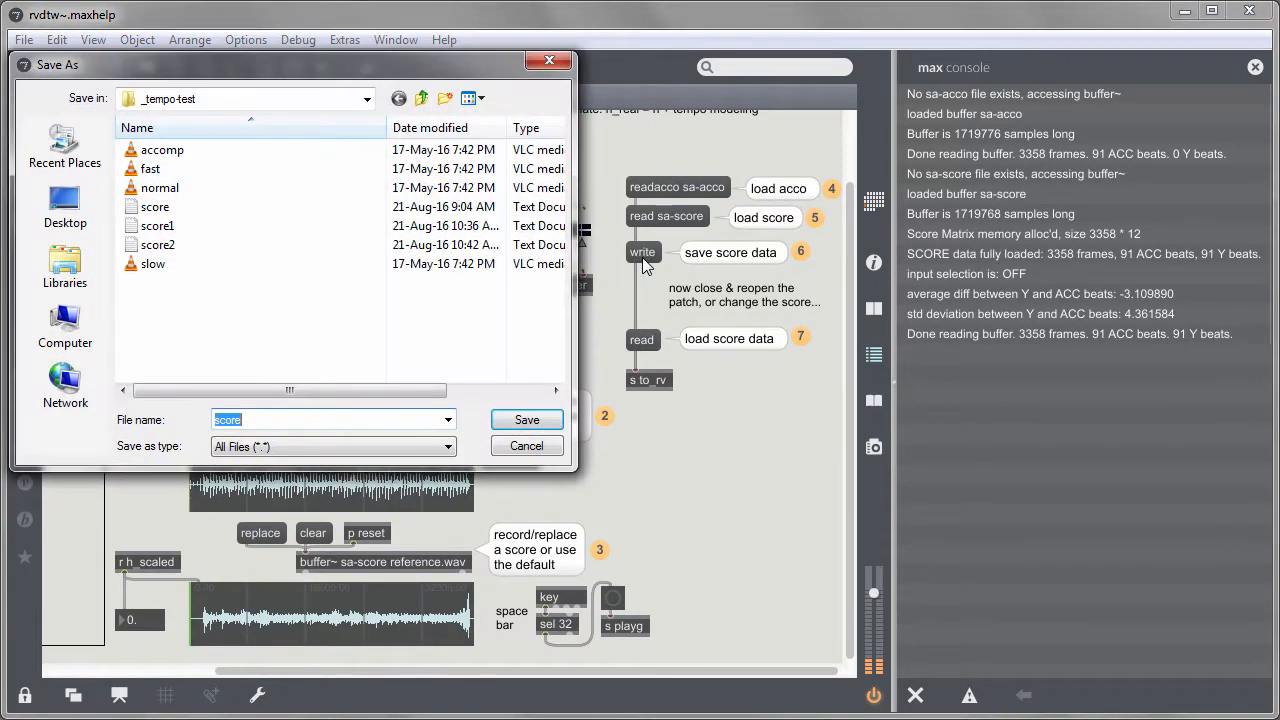
type("score3")
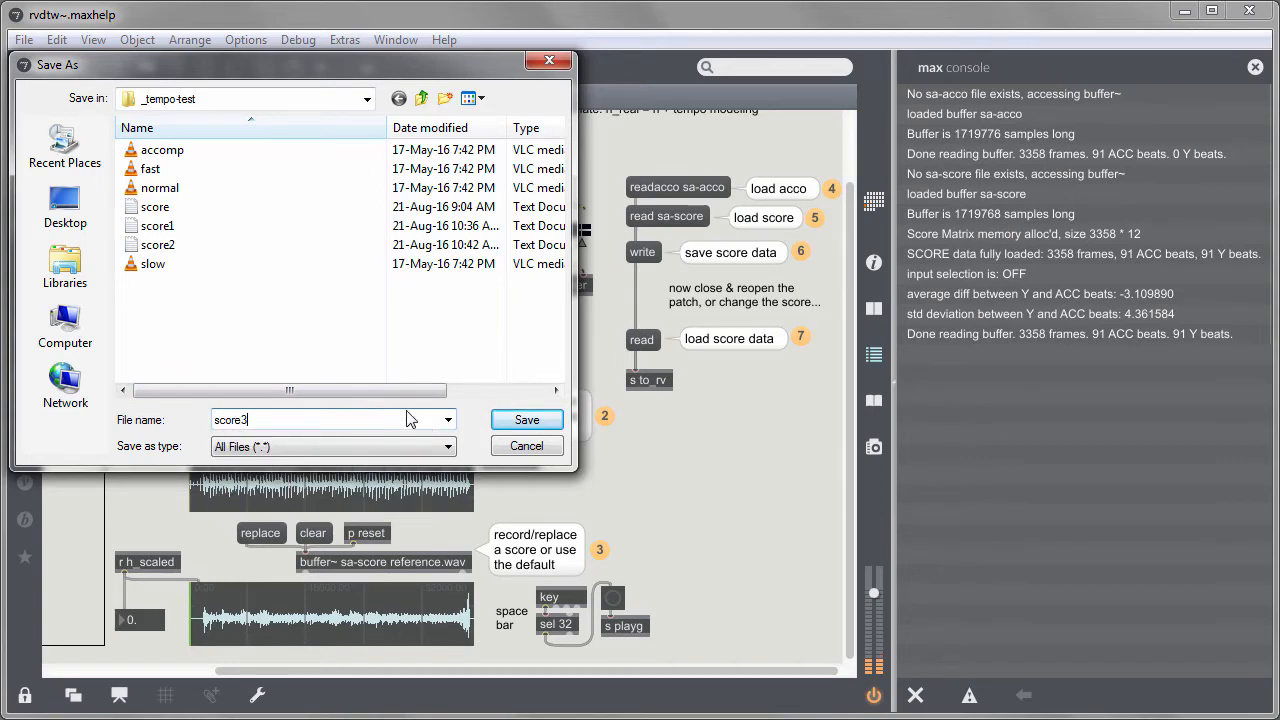
left_click(510, 421)
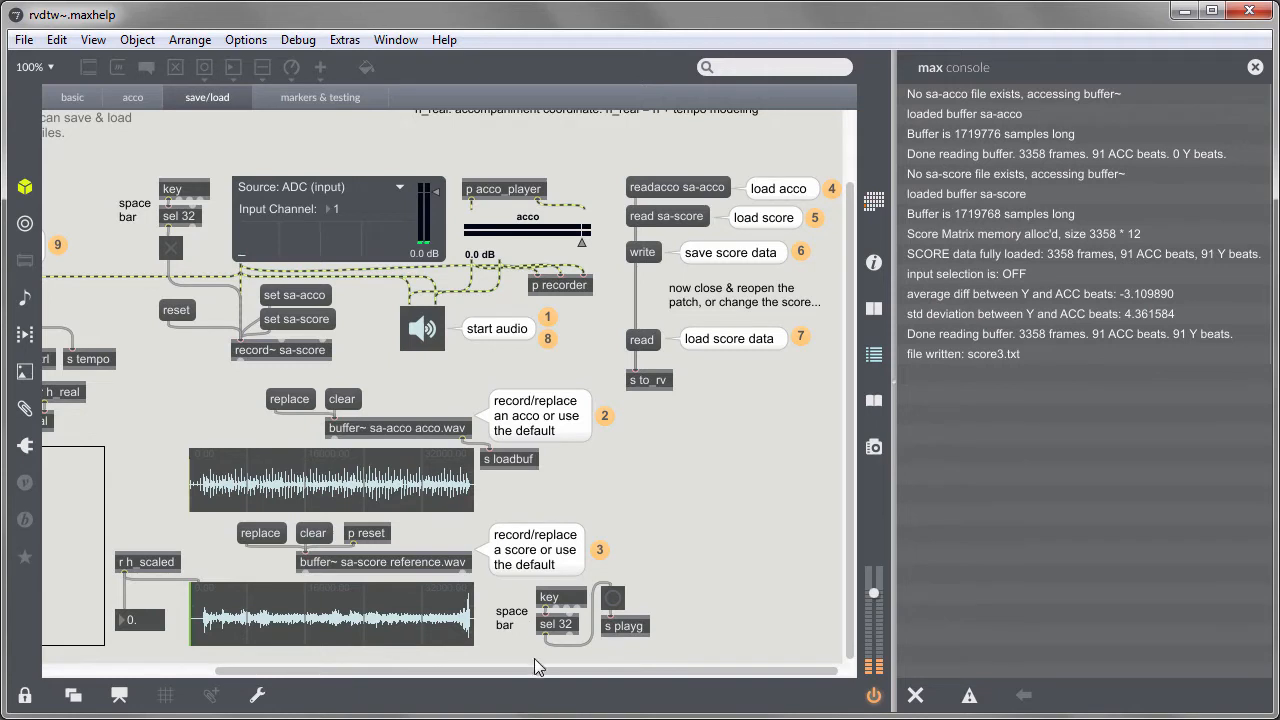
Start rvdtw~ score following with the start message
left_click_drag(534, 672, 286, 676)
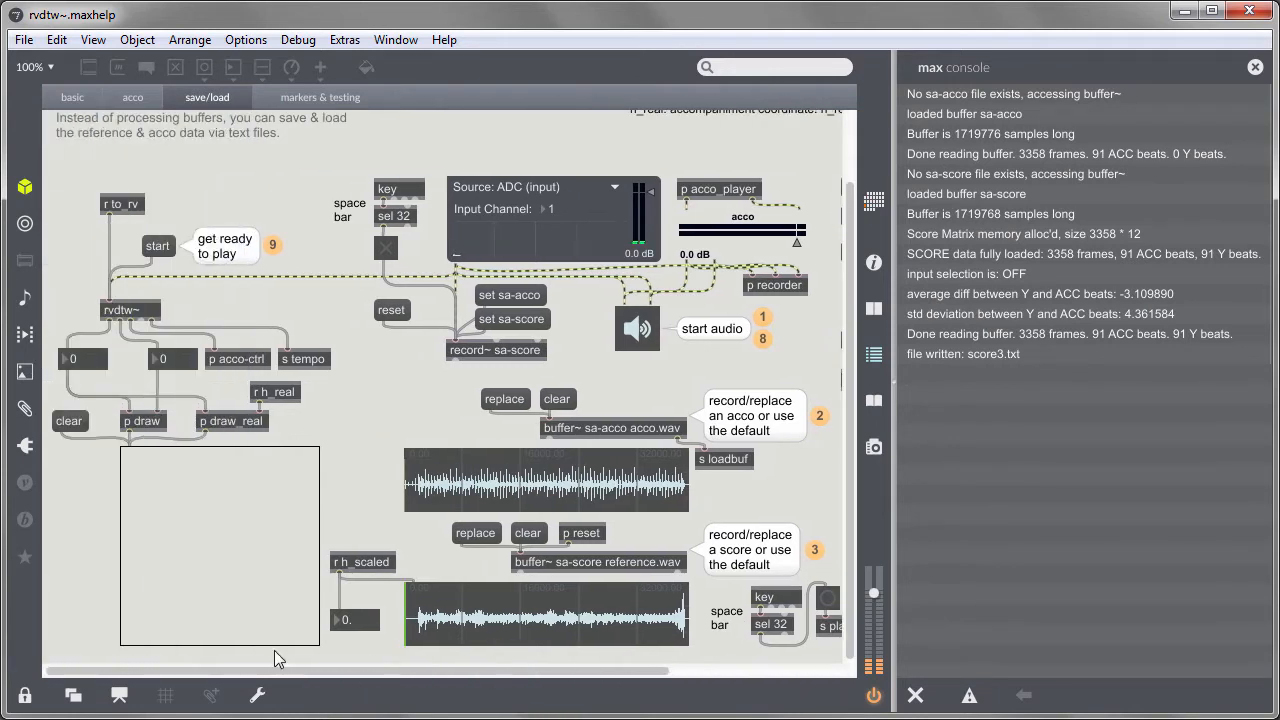
left_click(155, 247)
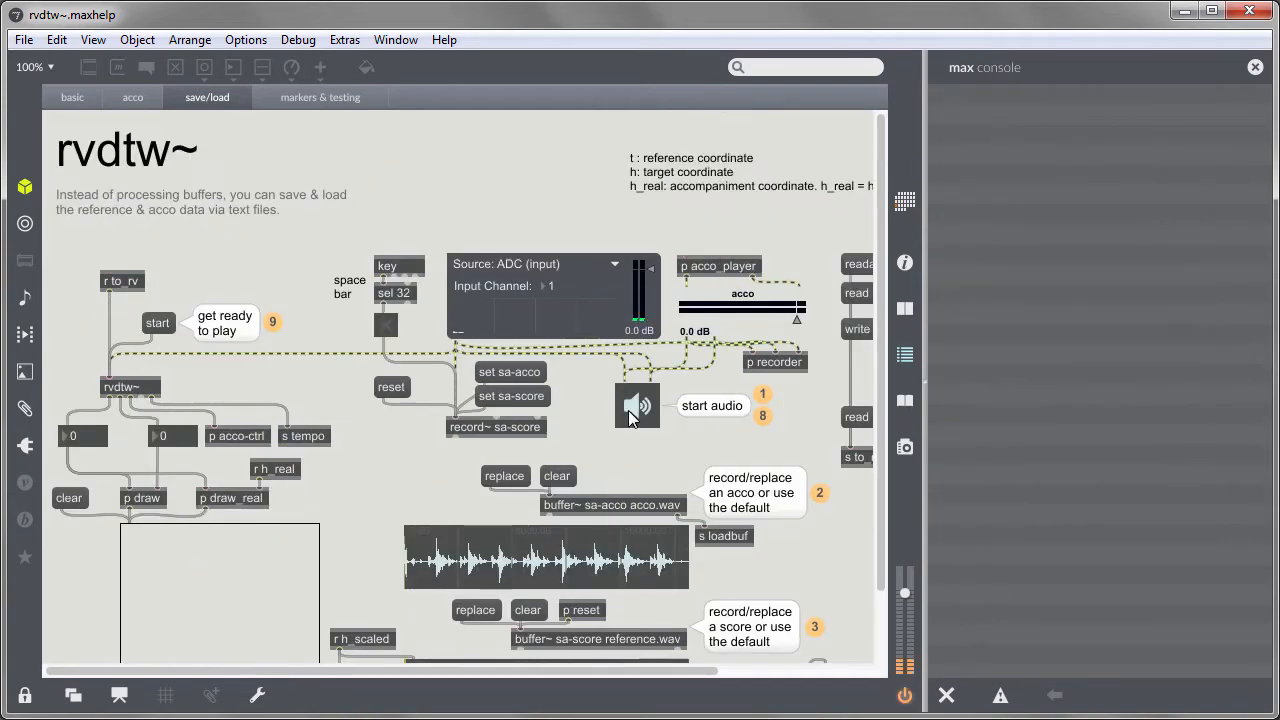
Replace the acco buffer with the drums sound file from the _smc folder
left_click(504, 477)
double_click(249, 243)
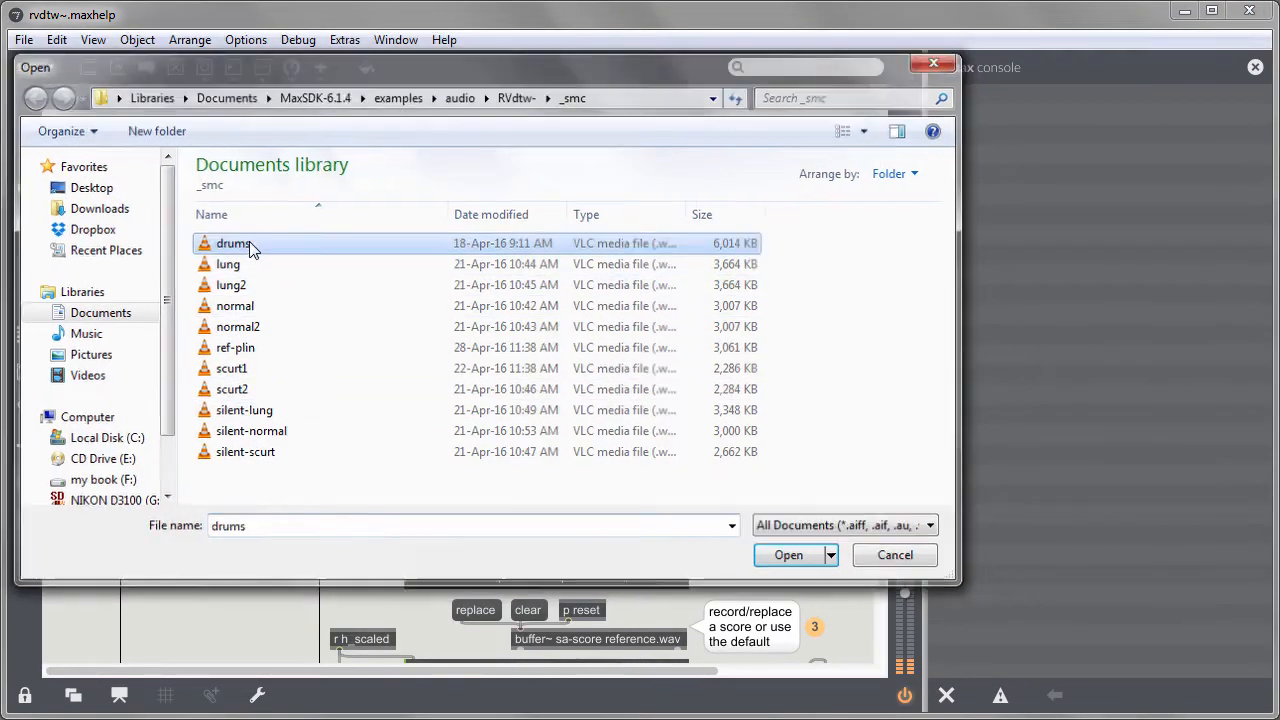
Record a new live reference score into the sa-score buffer with the space bar record toggle
scroll(358, 470, "down", 3)
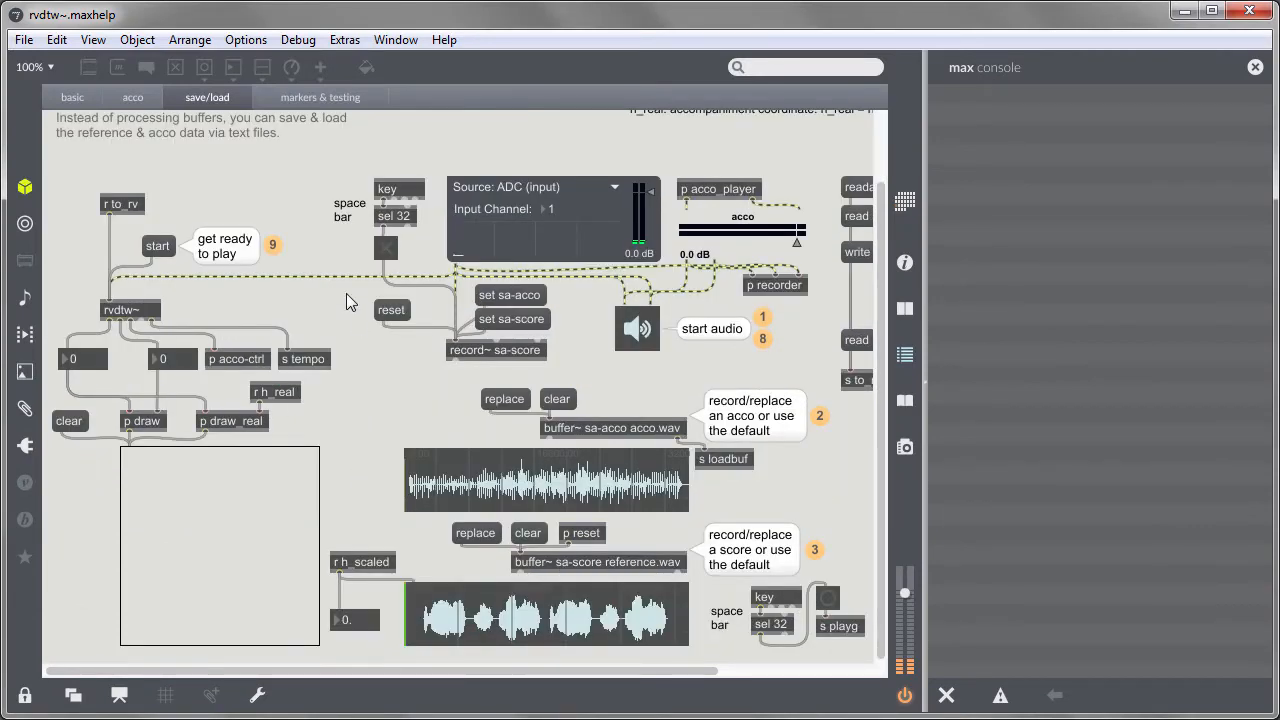
key("space")
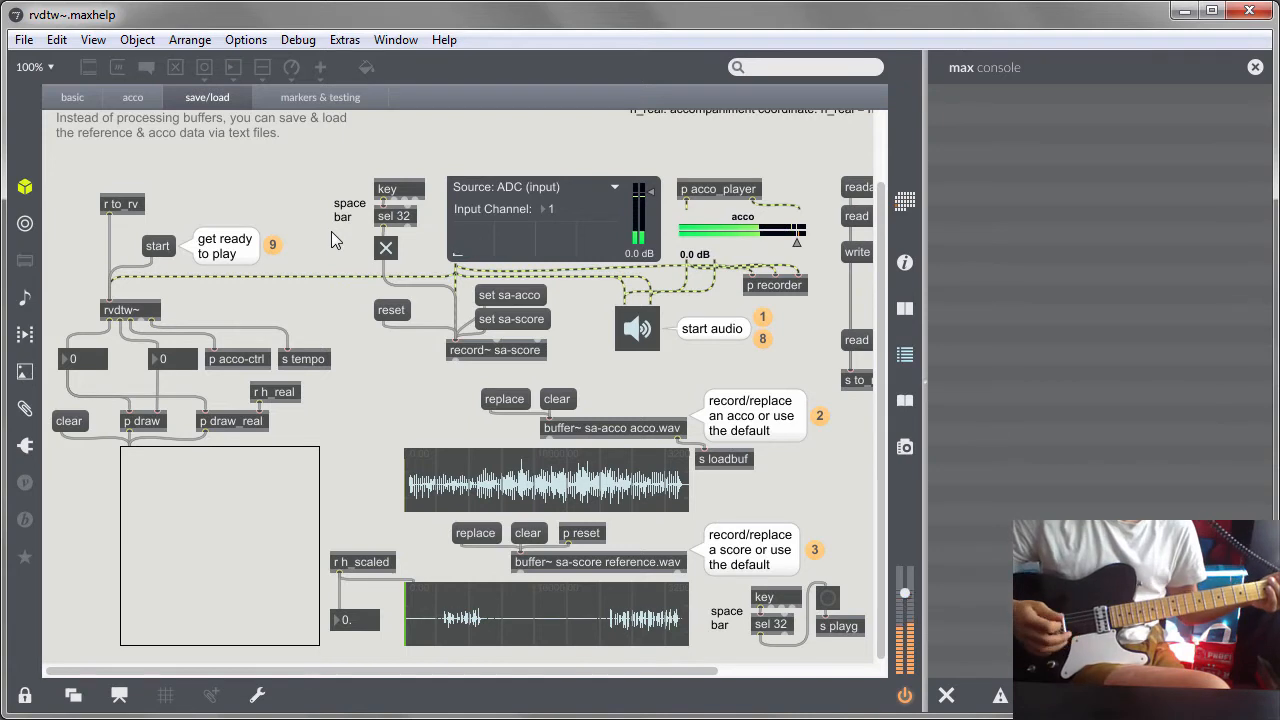
left_click(389, 256)
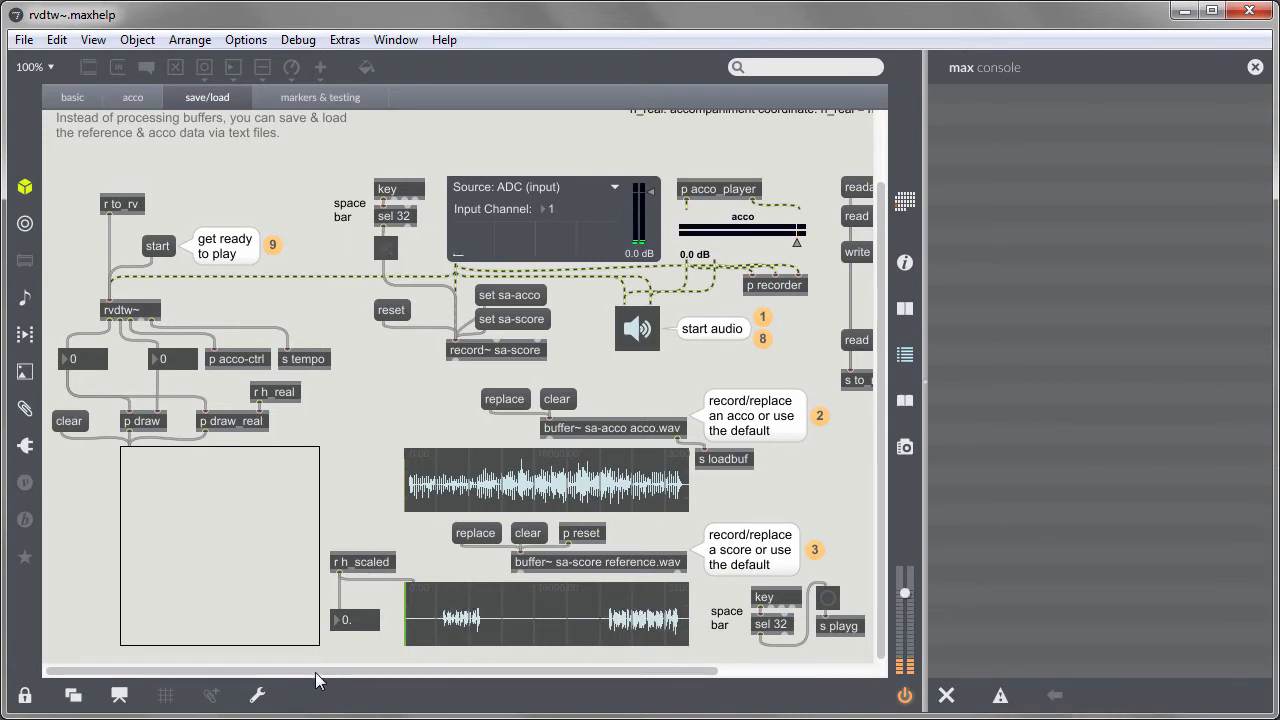
Load the new acco and score into rvdtw~ from their buffers
left_click_drag(317, 672, 840, 672)
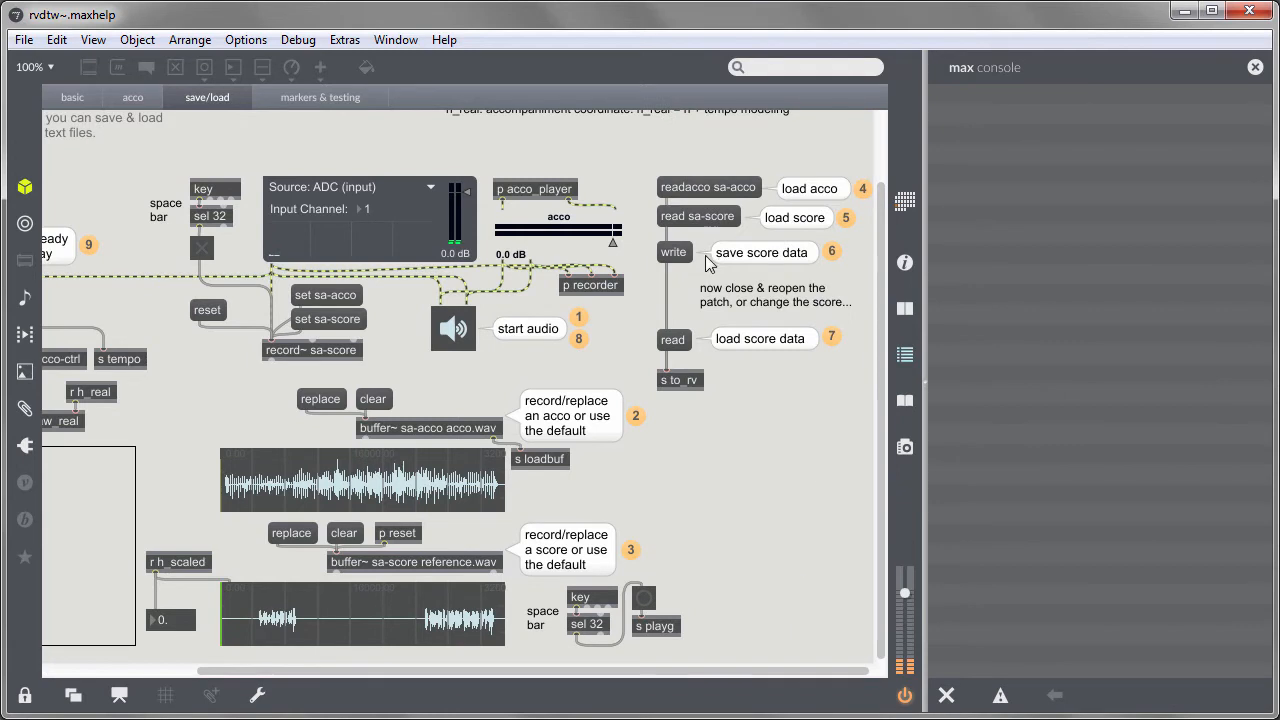
left_click(695, 189)
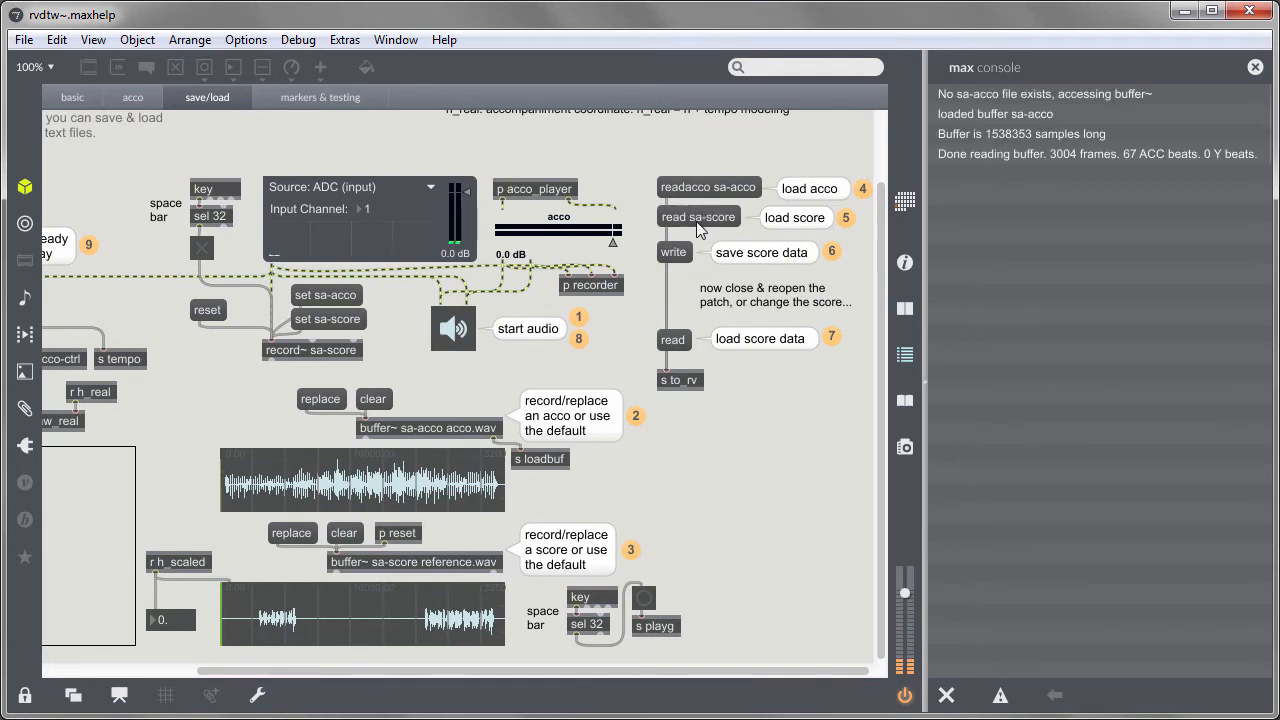
left_click(697, 222)
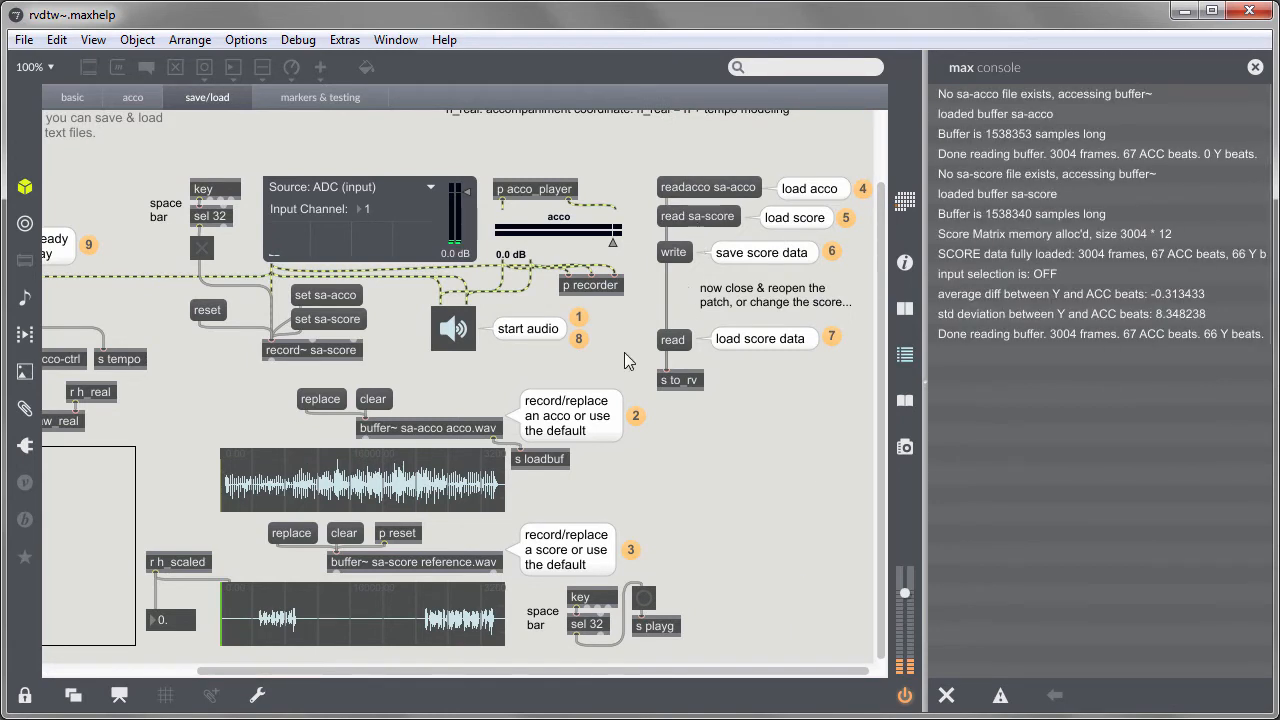
Start rvdtw~ score following with the start message
left_click_drag(557, 670, 266, 676)
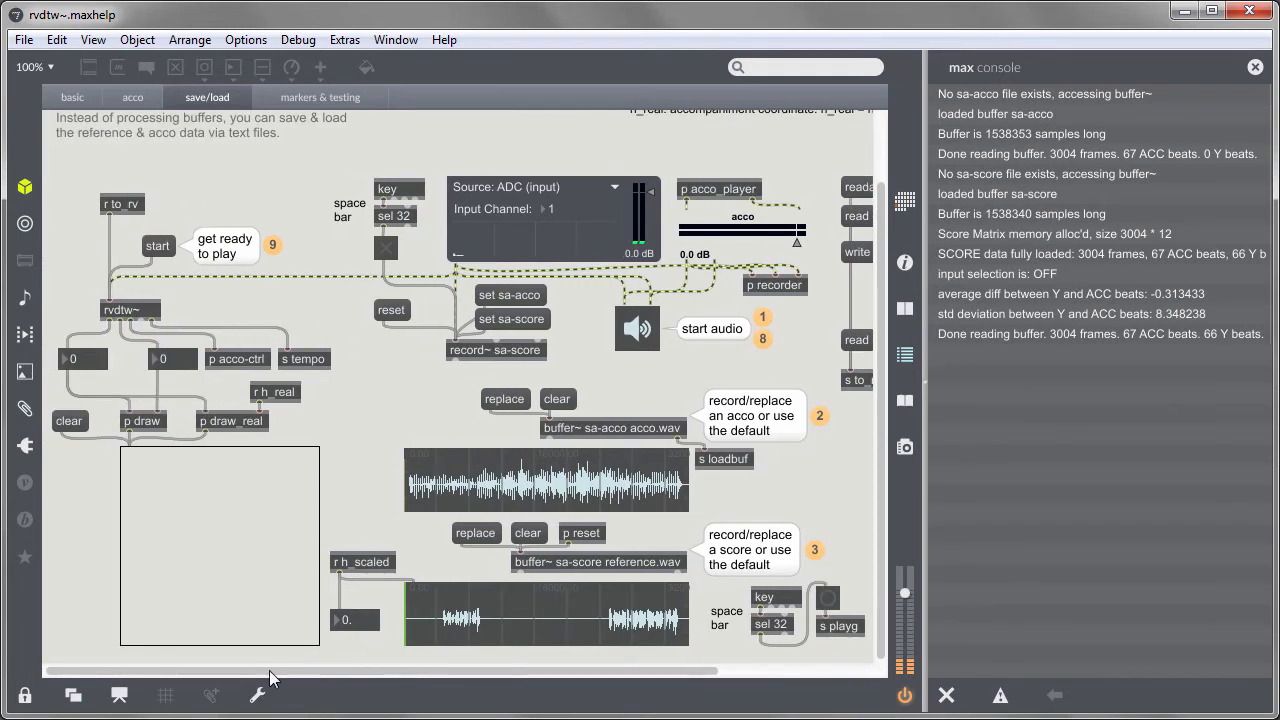
left_click(157, 247)
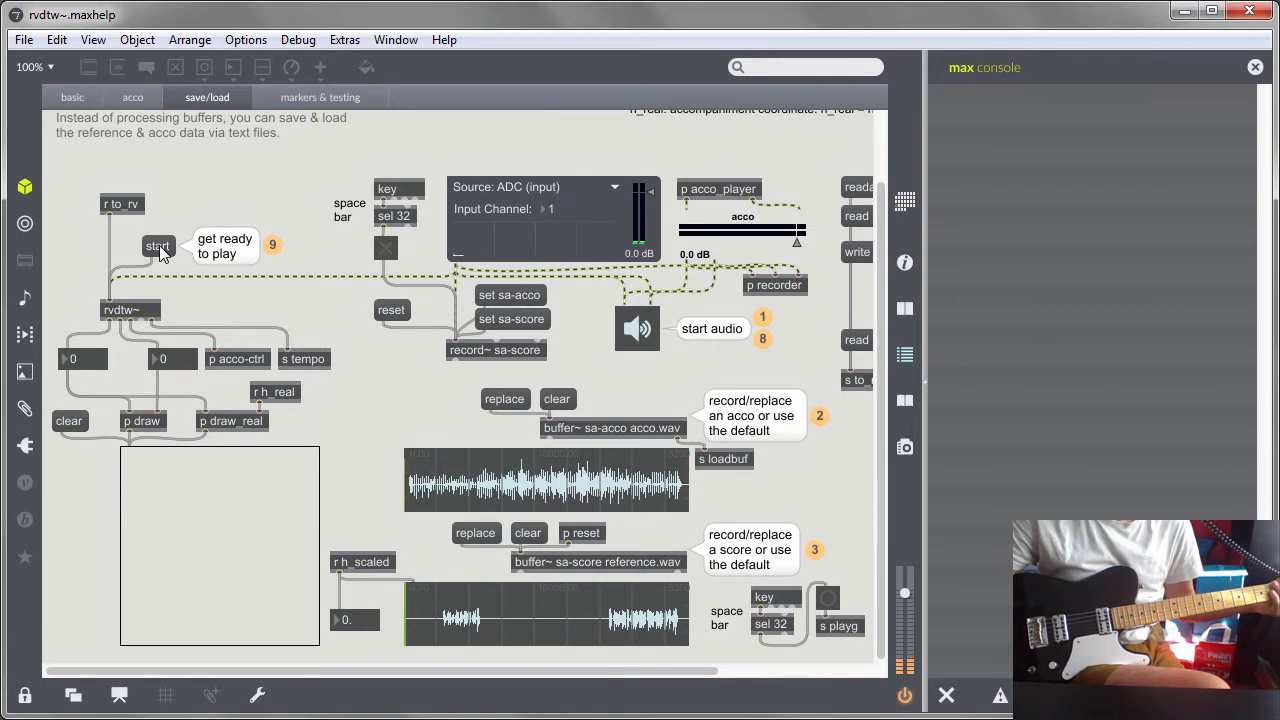
left_click(158, 248)
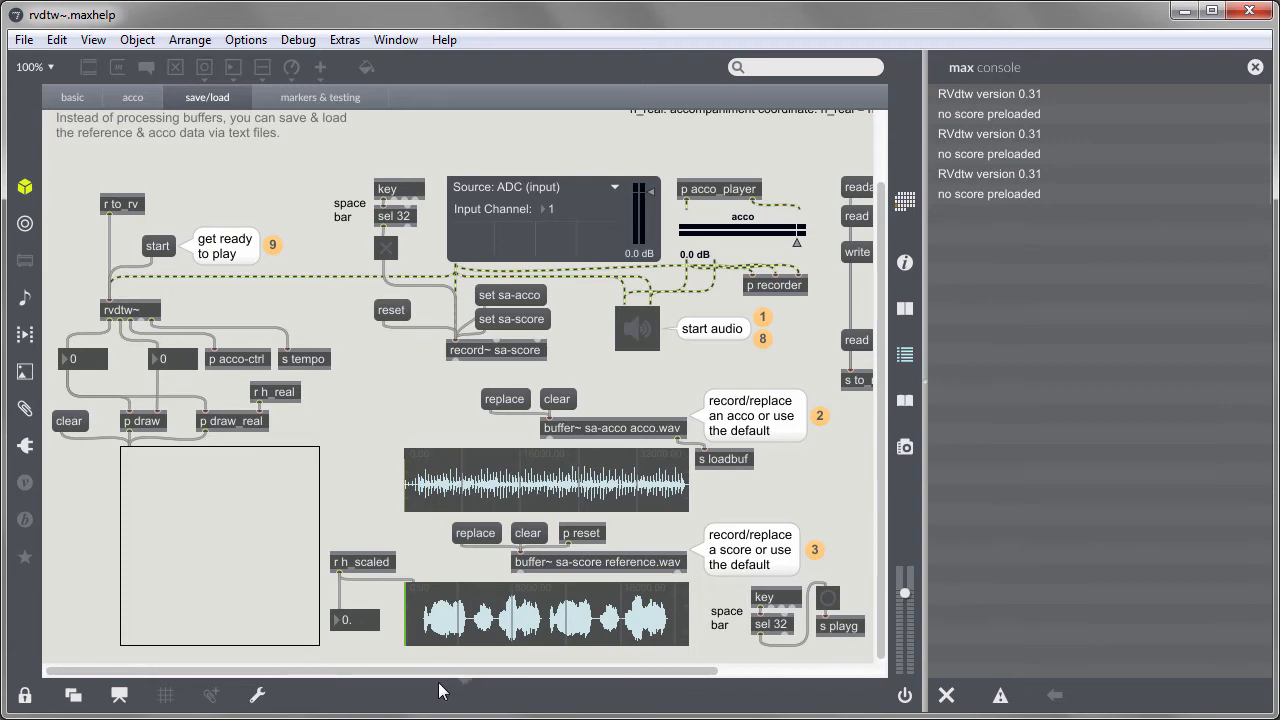
Load saved score data from a text file and turn audio back on
left_click_drag(443, 672, 717, 688)
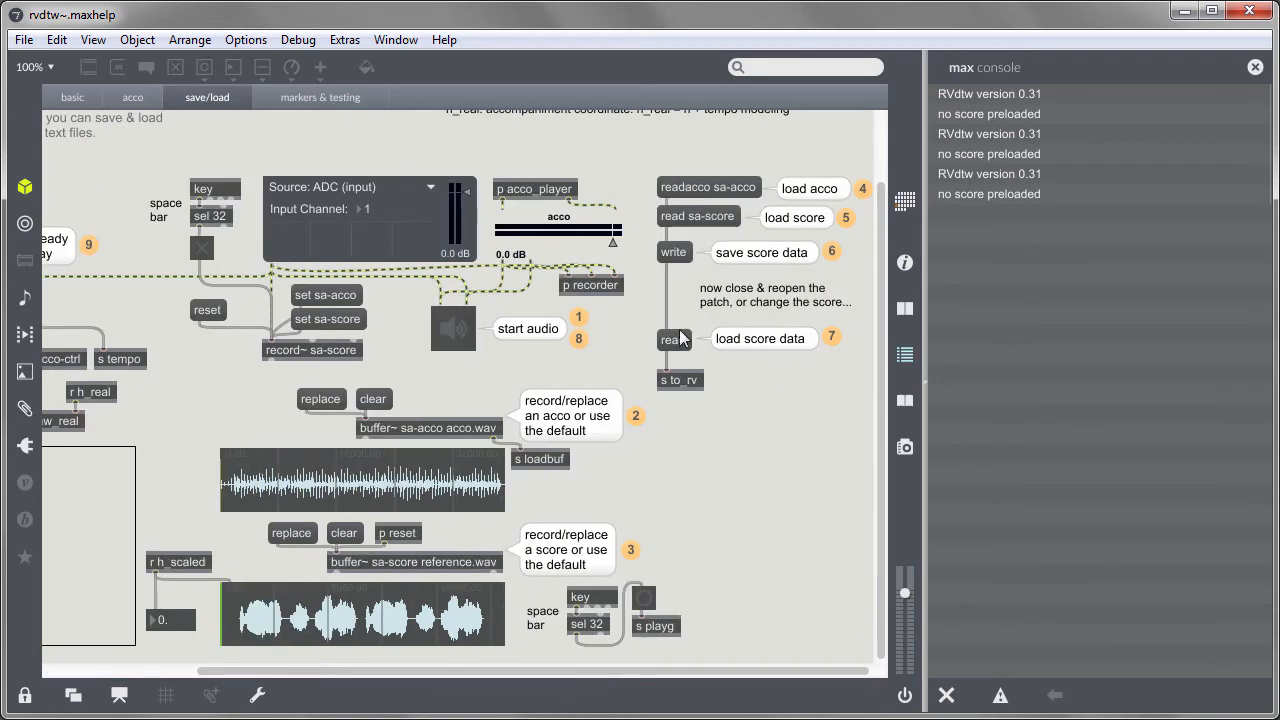
left_click(680, 340)
double_click(295, 367)
left_click(457, 340)
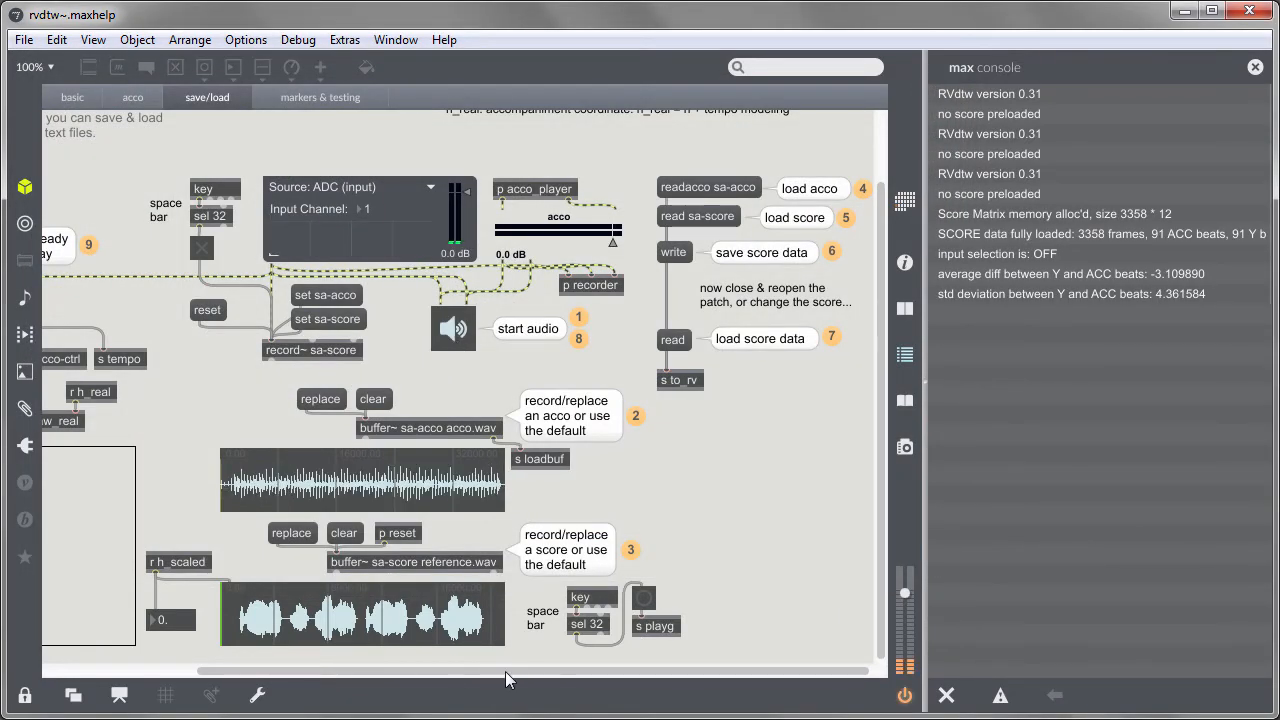
Unlock the patch, add a message box 'sensitivity 0.7' and connect it to the rvdtw~ inlet
left_click_drag(508, 673, 169, 681)
key("ctrl+e")
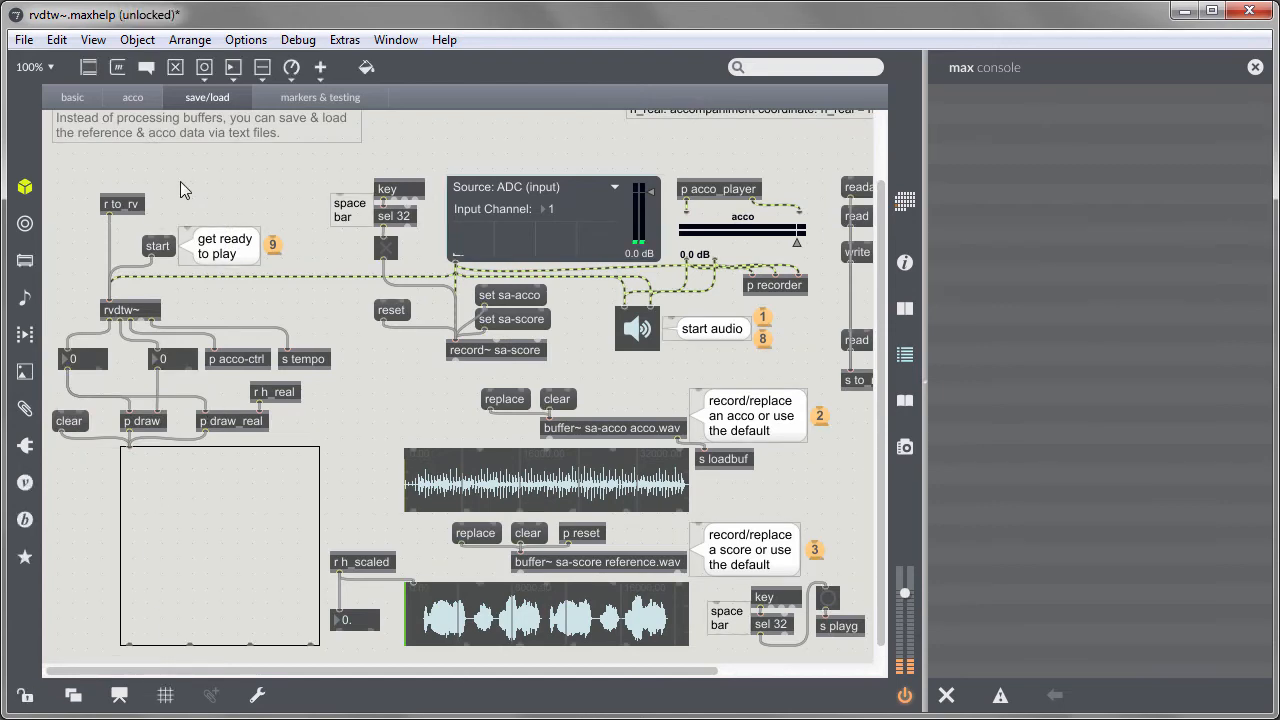
type("msensi")
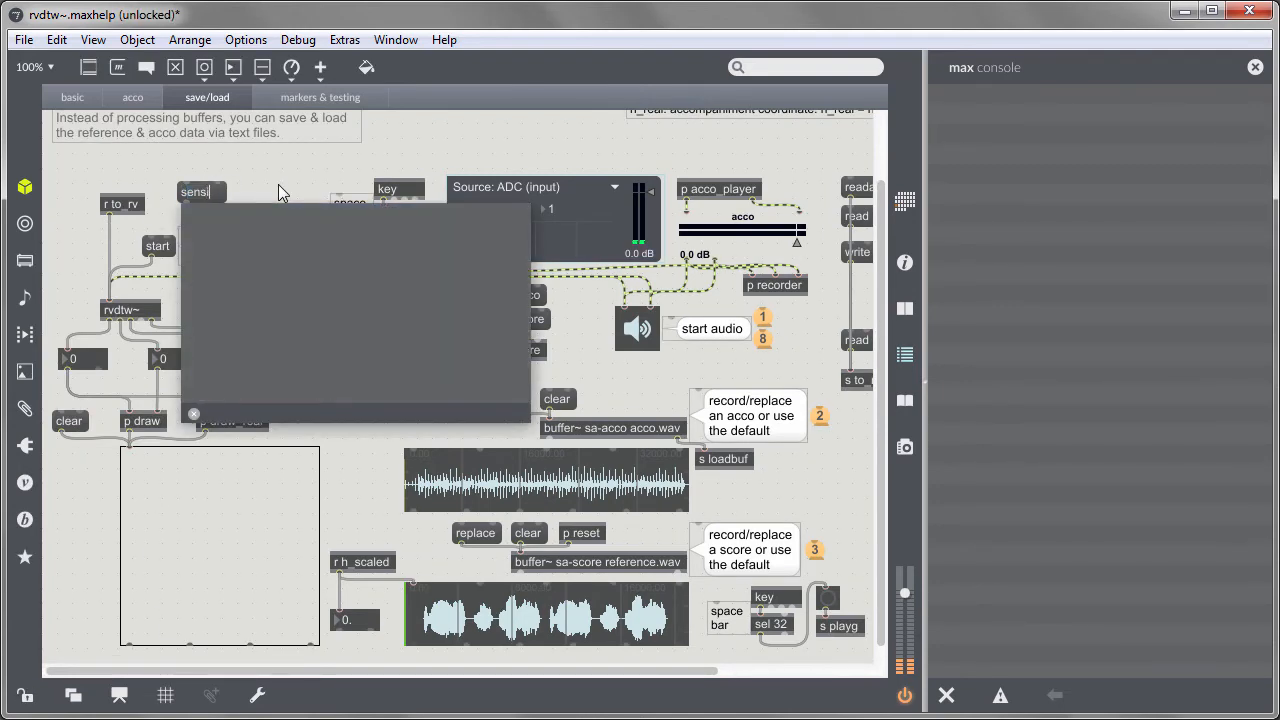
type("tivity")
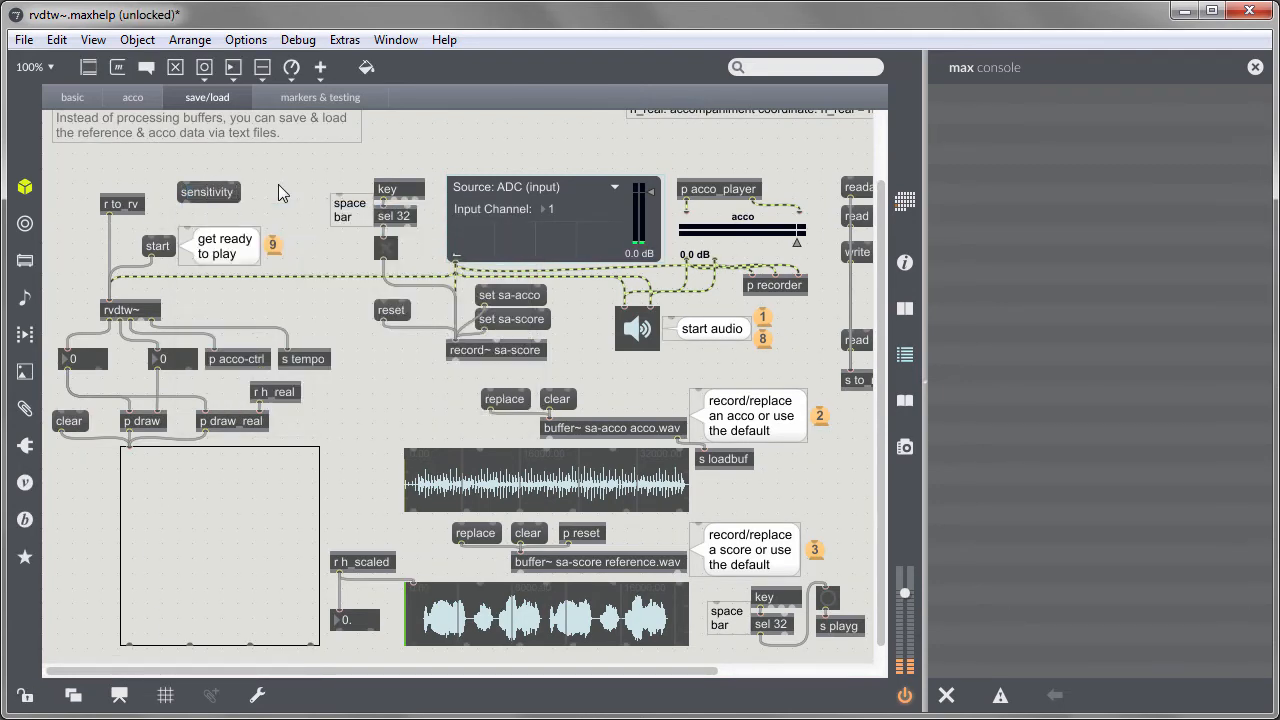
type(" 0.7")
left_click_drag(185, 203, 110, 304)
Add a second message box 'elasticity 0.4' beside the sensitivity message
key("m")
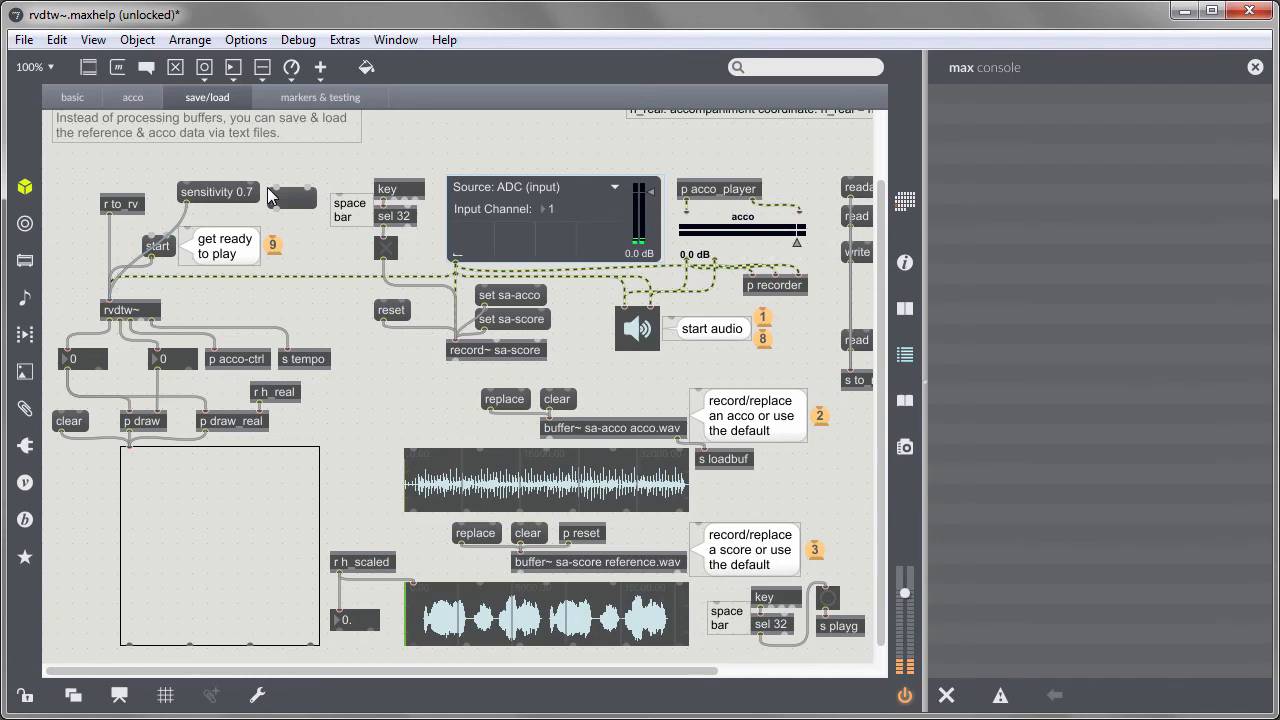
type("elasticity 0.4")
key("Return")
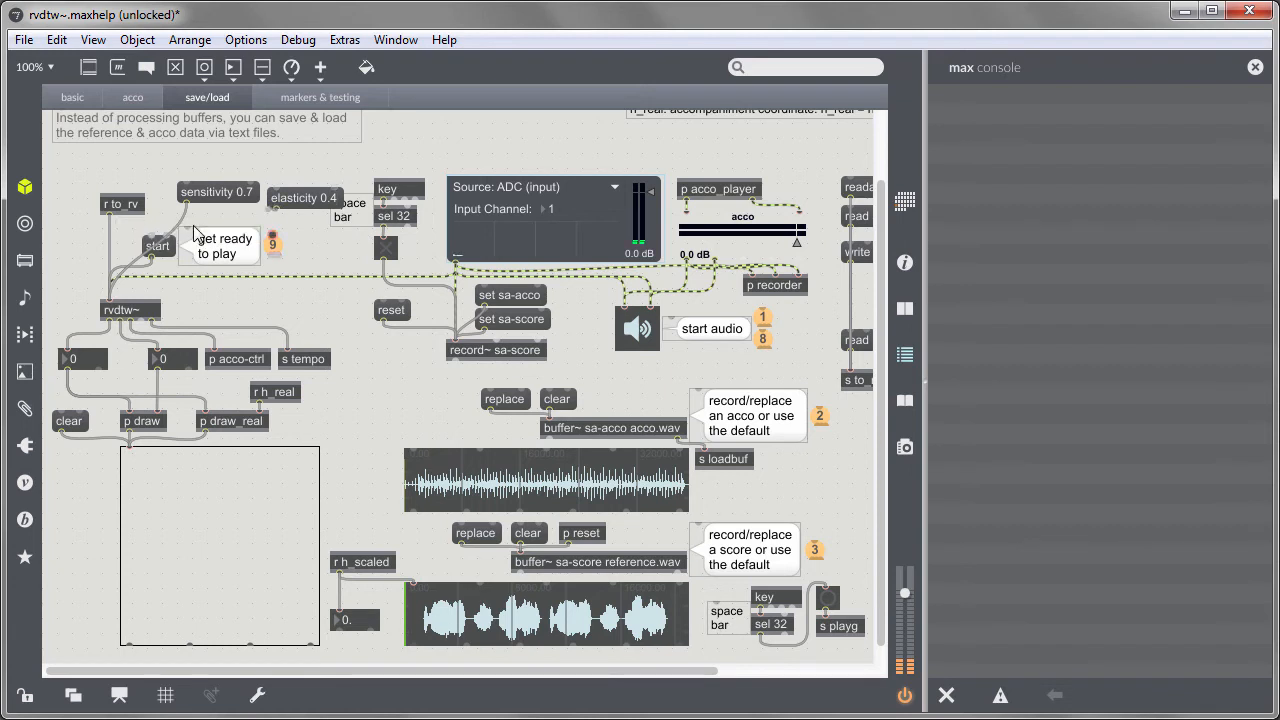
Lock the patch, send the sensitivity and elasticity messages, and start score following
key("ctrl+e")
left_click(229, 193)
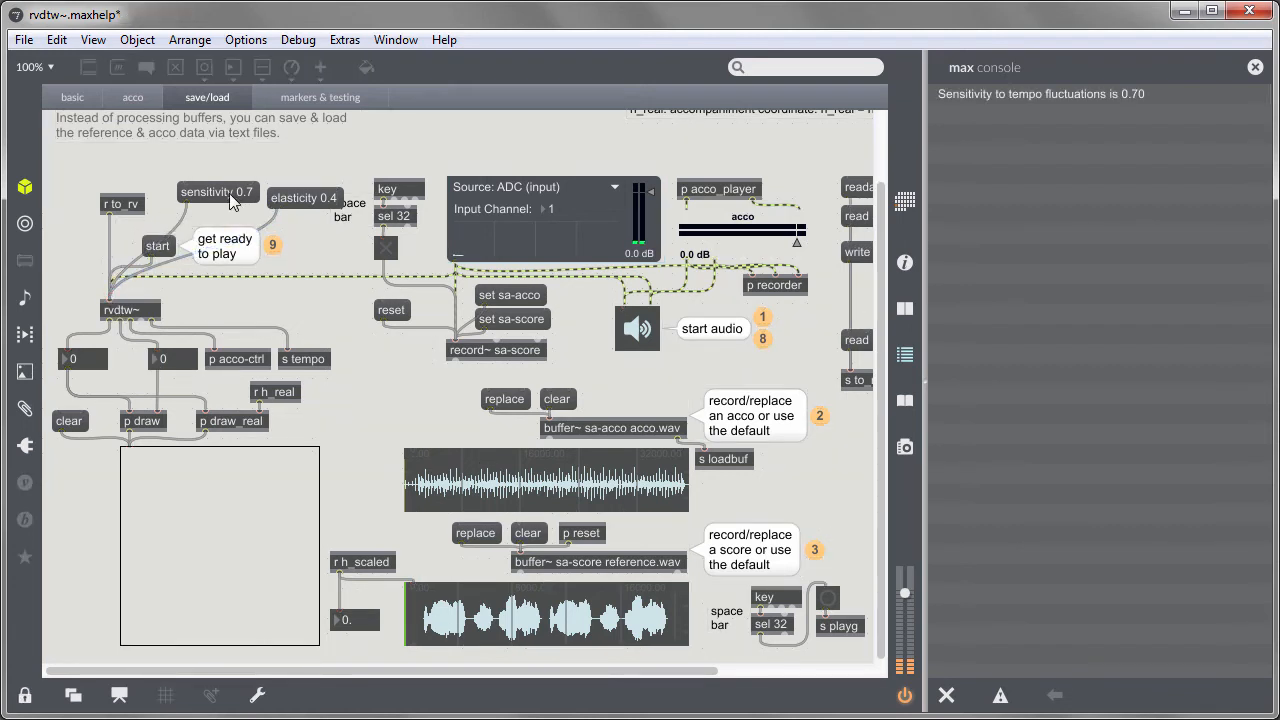
left_click(314, 204)
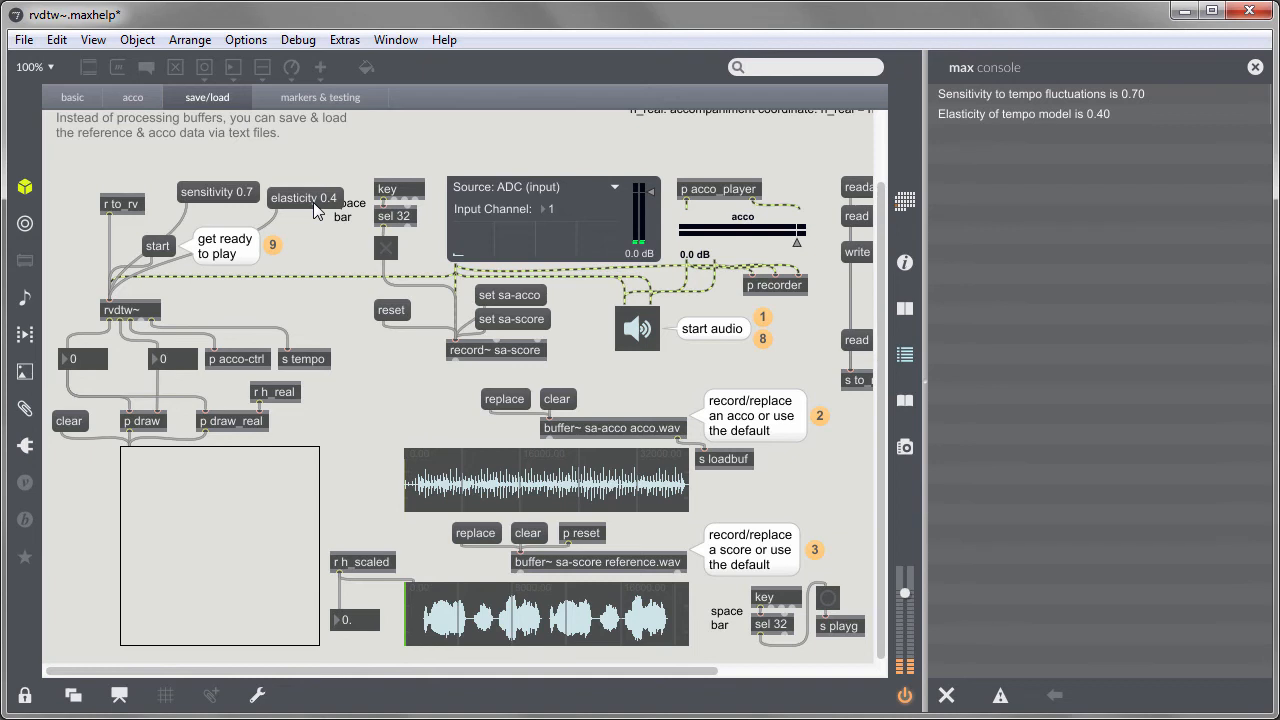
left_click(159, 247)
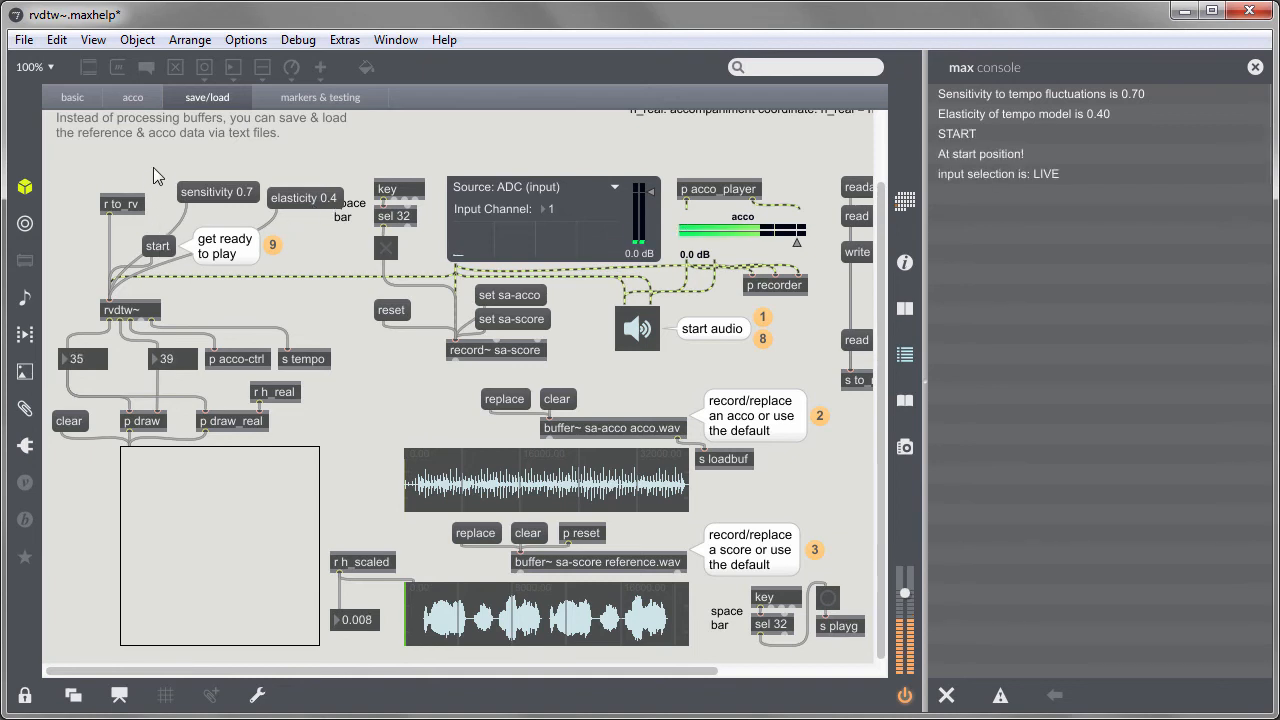